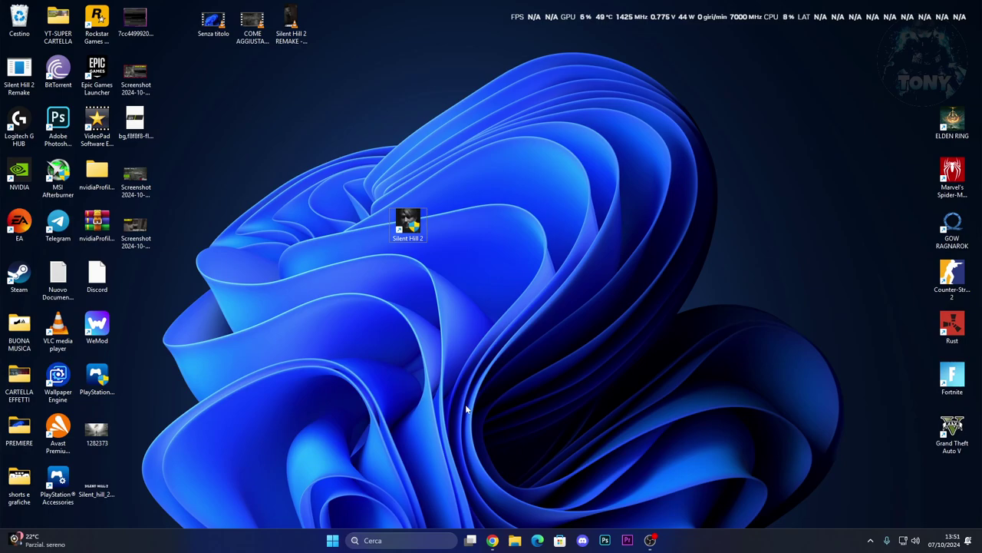
# Open Device Manager and select Controller XBOX 360 per Windows under Periferiche XBOX 360.
pyautogui.rightClick(341, 542)
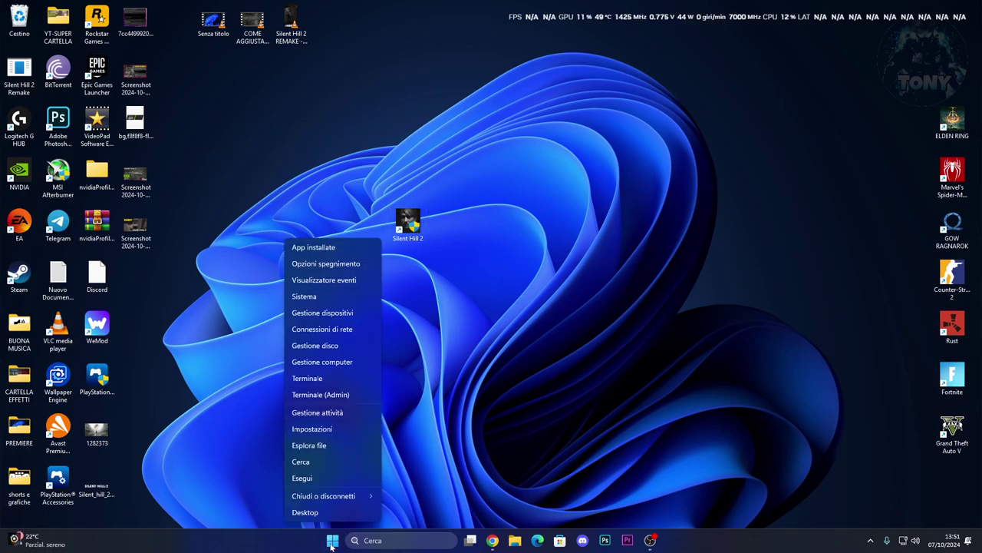
pyautogui.click(323, 314)
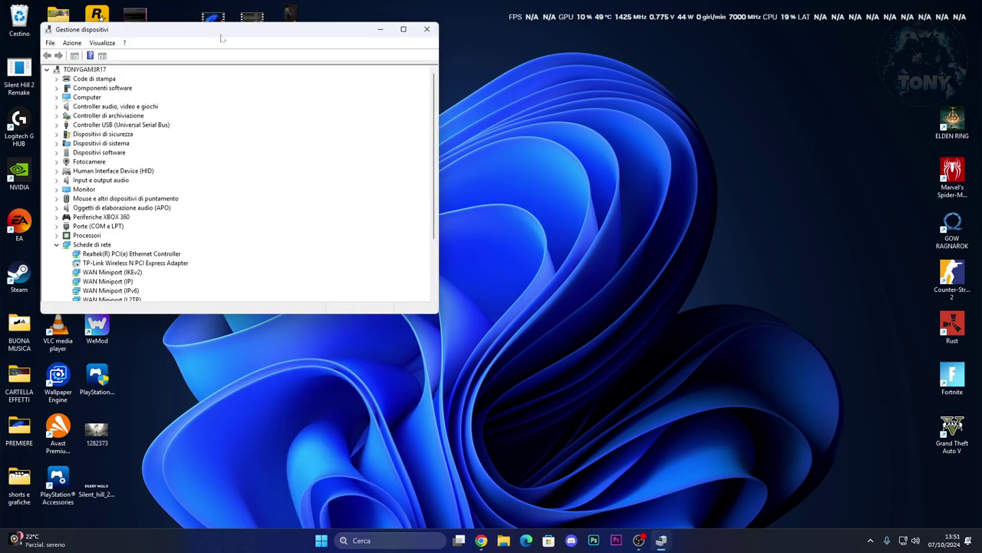
pyautogui.scroll(-2, 396, 180)
pyautogui.click(248, 181)
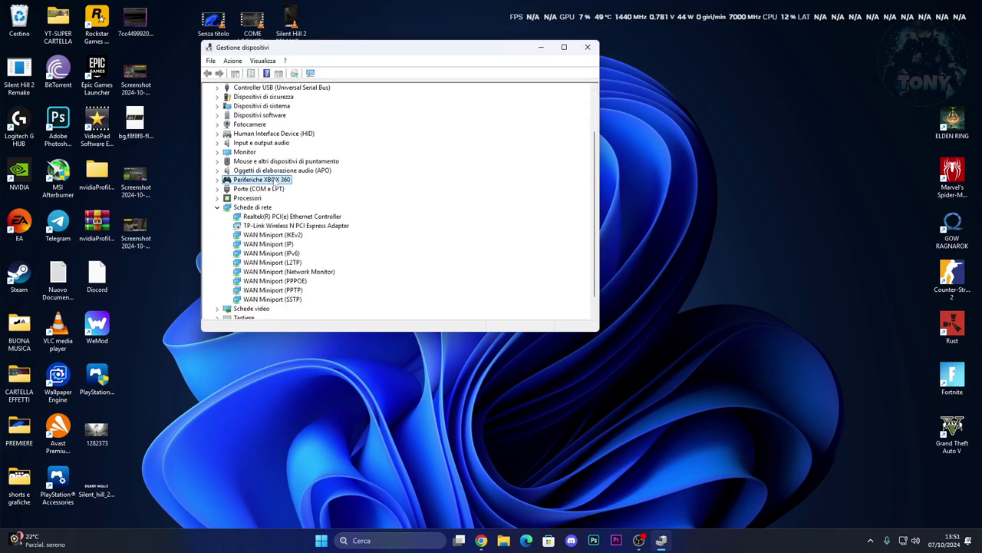
pyautogui.doubleClick(257, 181)
pyautogui.click(256, 189)
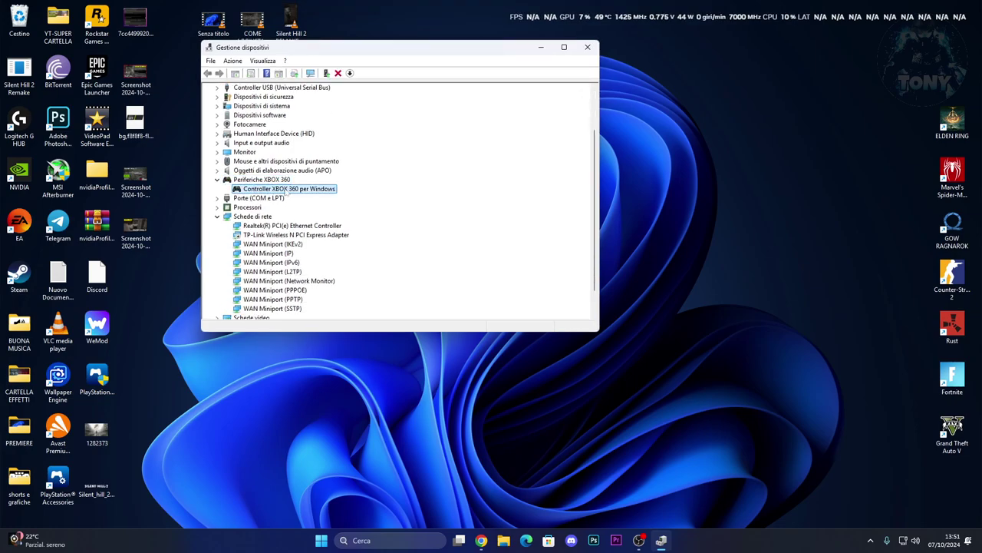
# Update the Xbox 360 controller's driver with Controller XBOX 360 per Windows from the computer's list of available drivers, and decline the restart.
pyautogui.rightClick(286, 191)
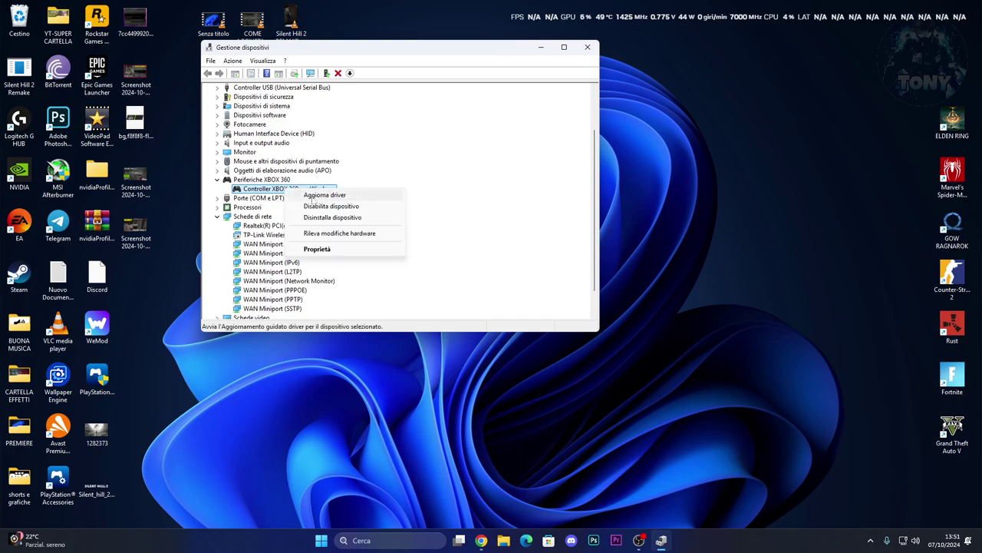
pyautogui.click(311, 194)
pyautogui.click(314, 221)
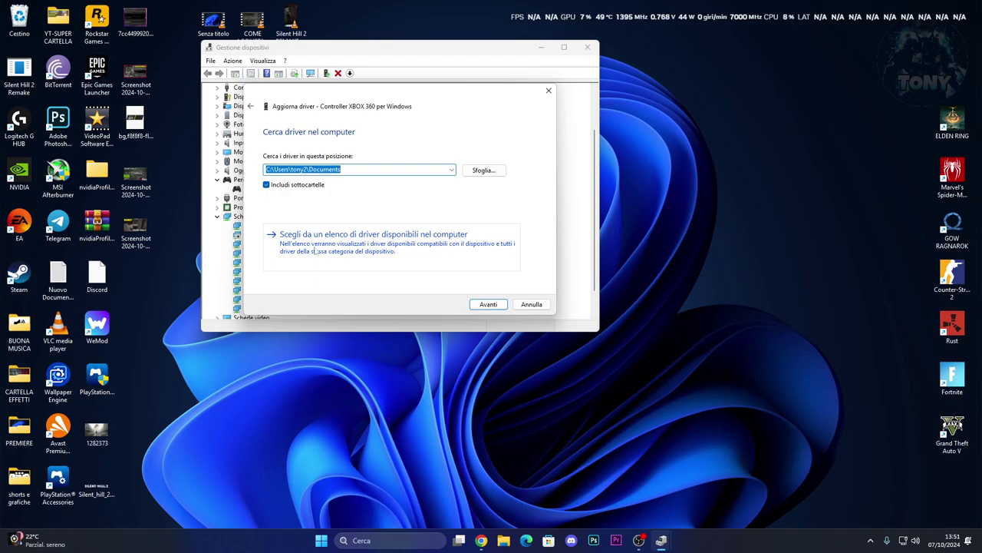
pyautogui.click(324, 251)
pyautogui.click(330, 220)
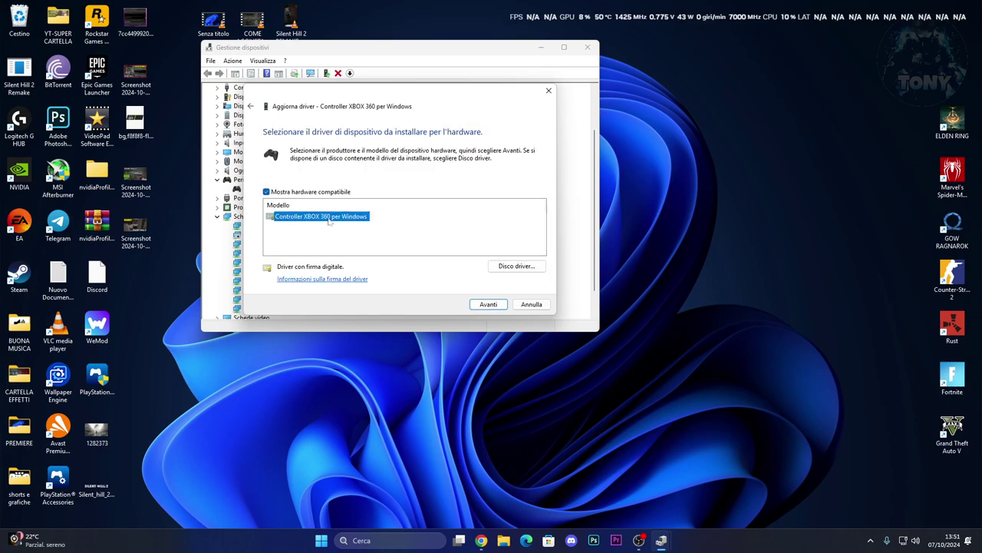
pyautogui.click(476, 304)
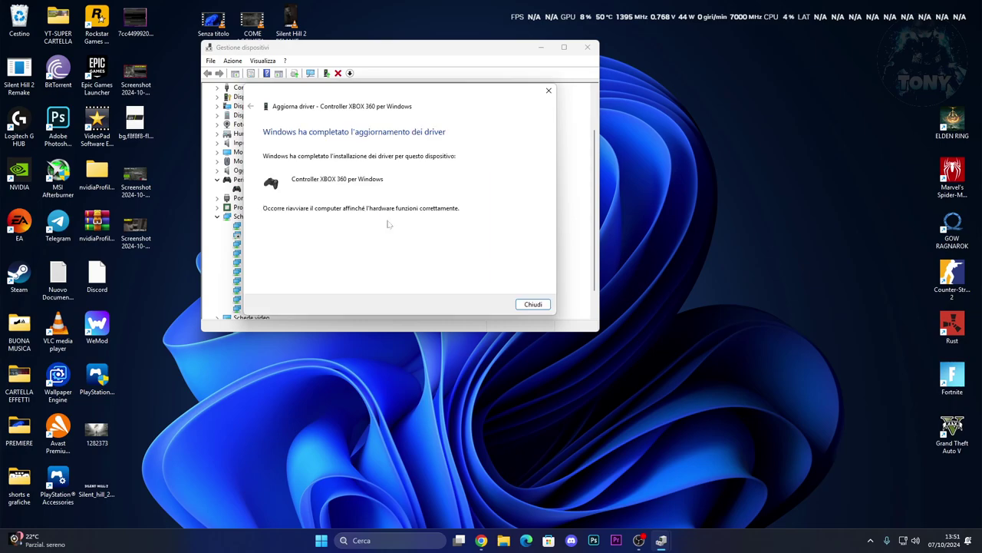
pyautogui.click(533, 306)
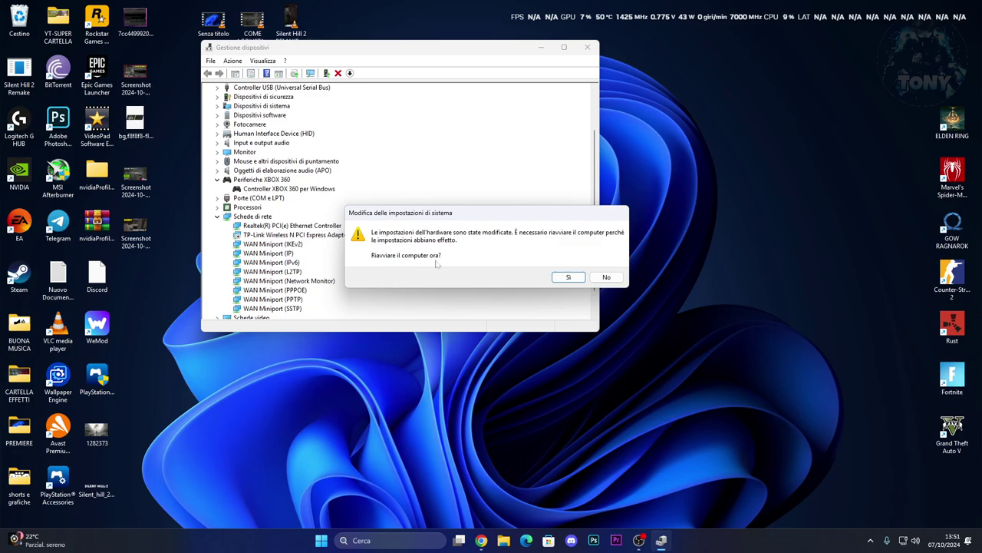
pyautogui.click(606, 277)
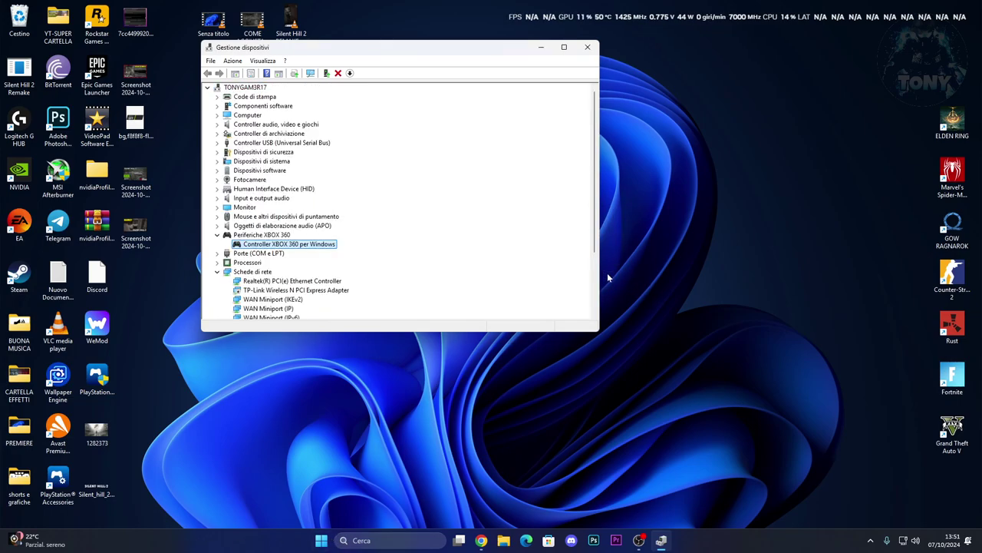
# Disable the Controller XBOX 360 per Windows device and decline the restart.
pyautogui.rightClick(267, 243)
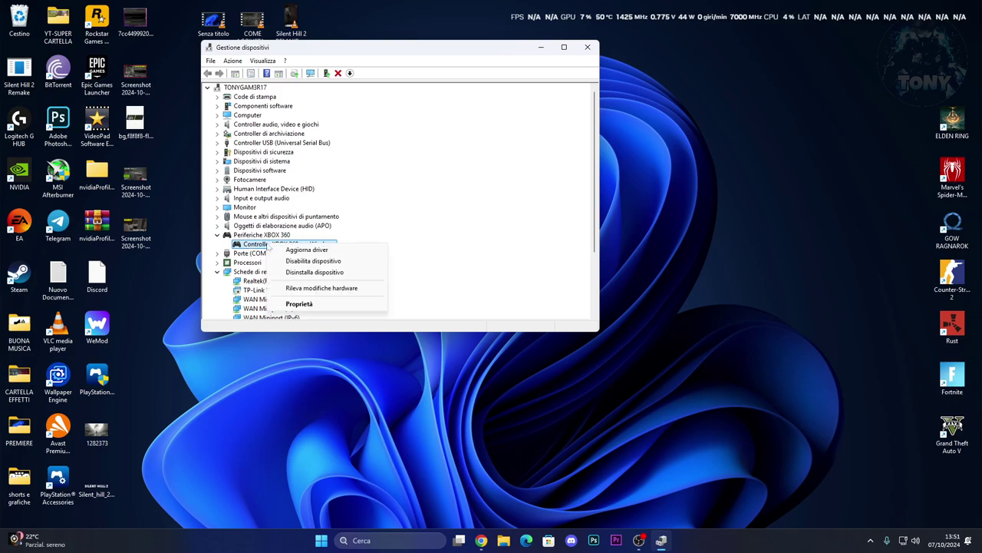
pyautogui.click(313, 260)
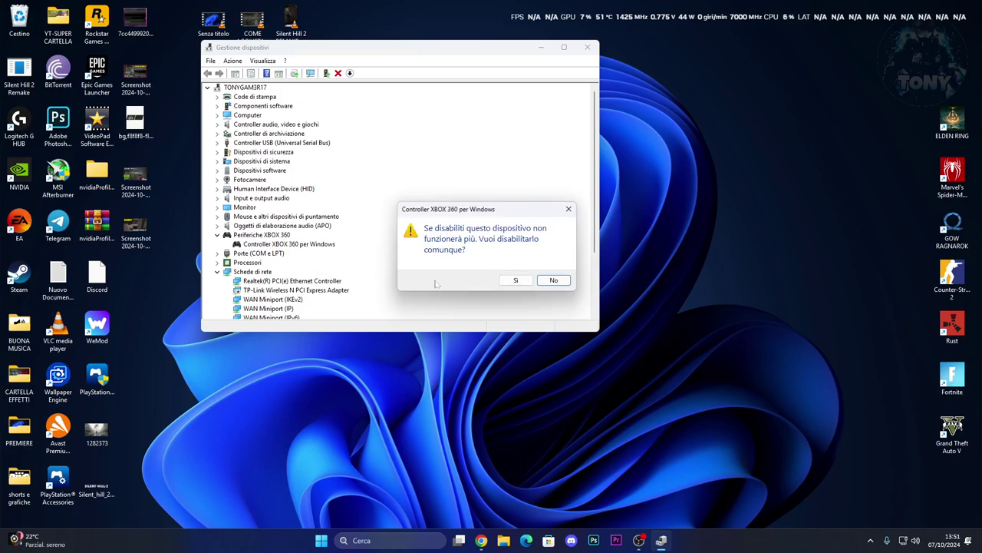
pyautogui.click(512, 277)
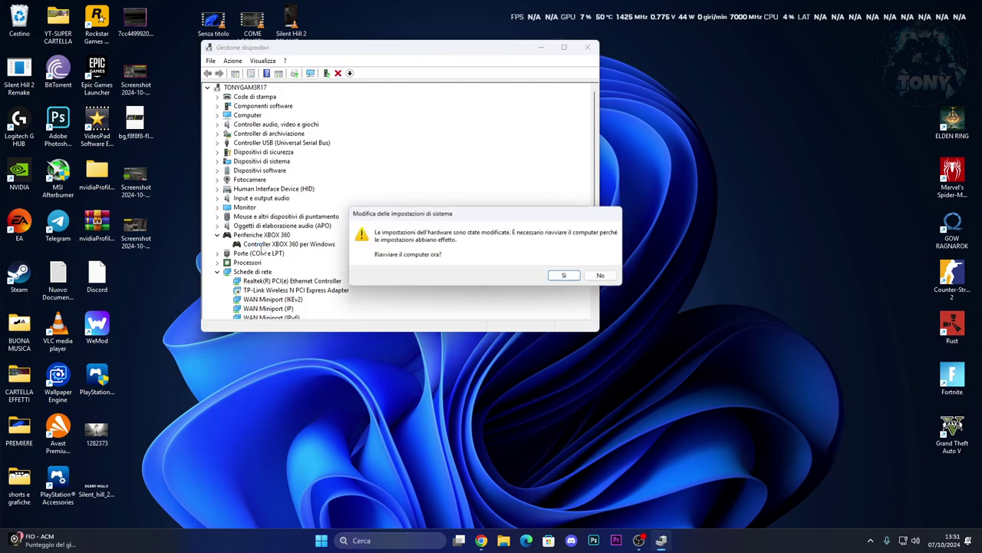
pyautogui.click(609, 277)
# Re-enable the Xbox 360 controller device without restarting the computer, and close Device Manager.
pyautogui.rightClick(273, 244)
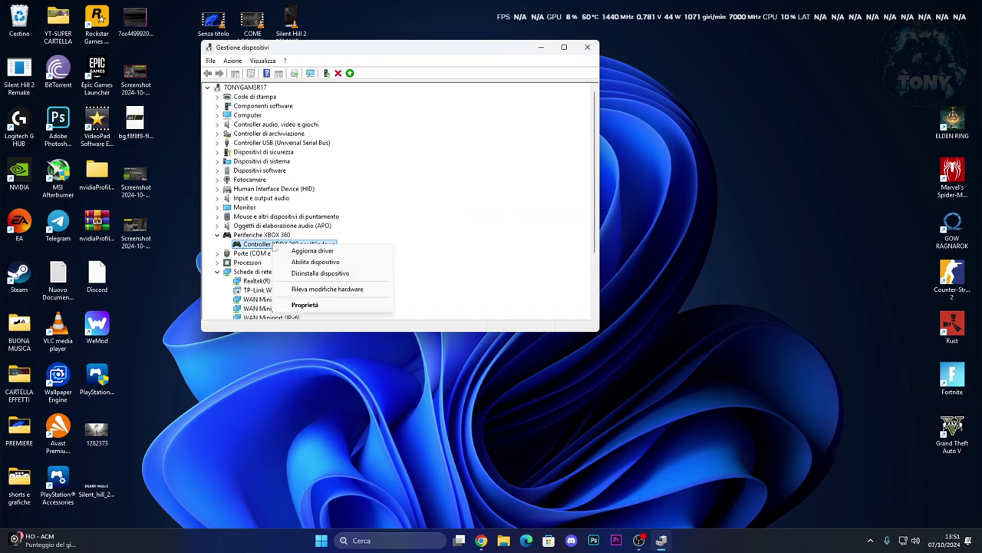
pyautogui.click(301, 262)
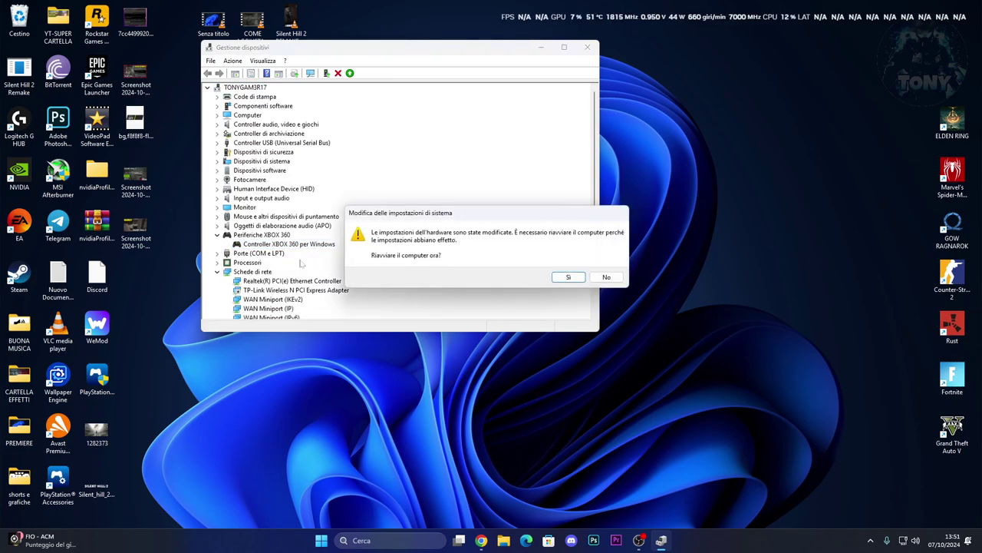
pyautogui.click(613, 277)
pyautogui.rightClick(265, 246)
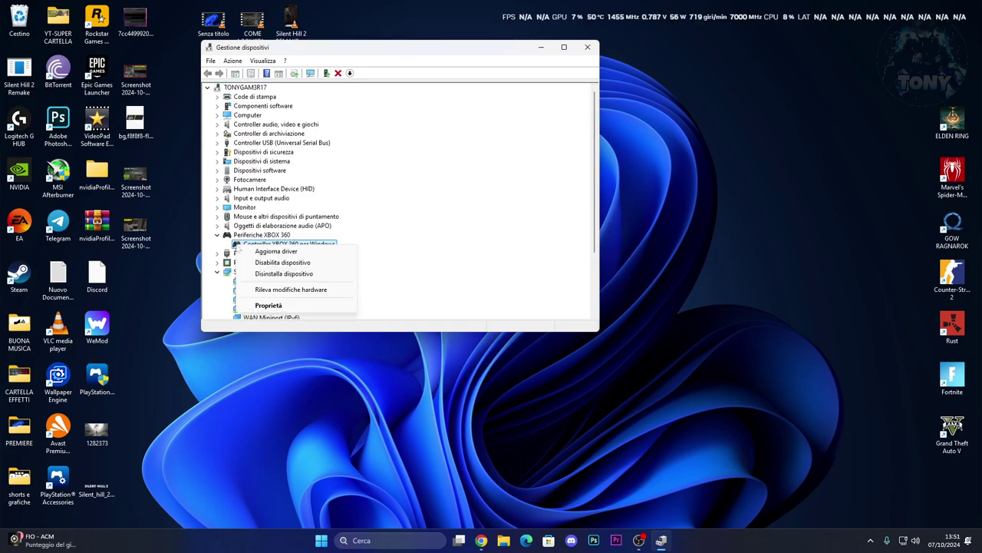
pyautogui.press('Escape')
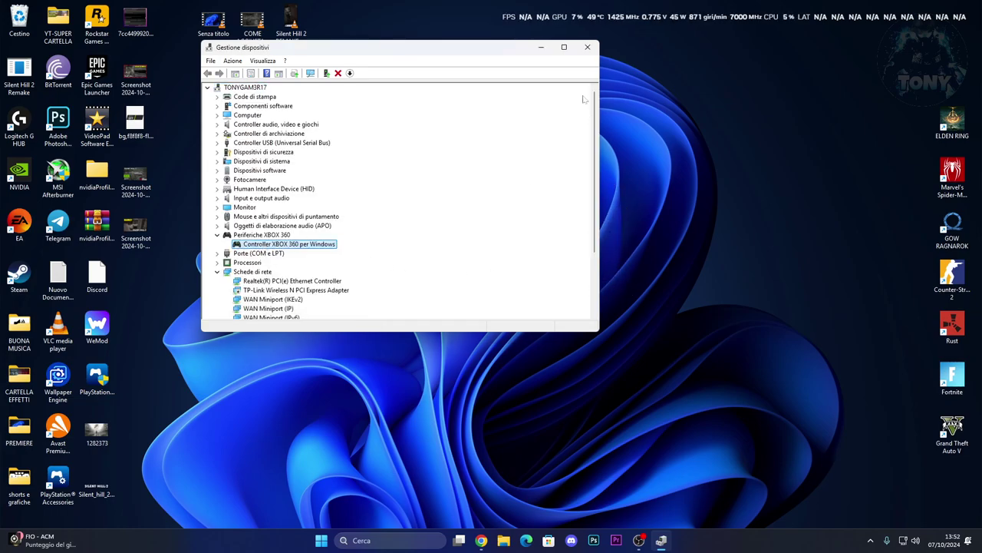
pyautogui.click(587, 46)
# Search Windows for "CONTROLLER", open Configura dispositivi di gioco USB and move its window towards the middle of the desktop.
pyautogui.click(404, 544)
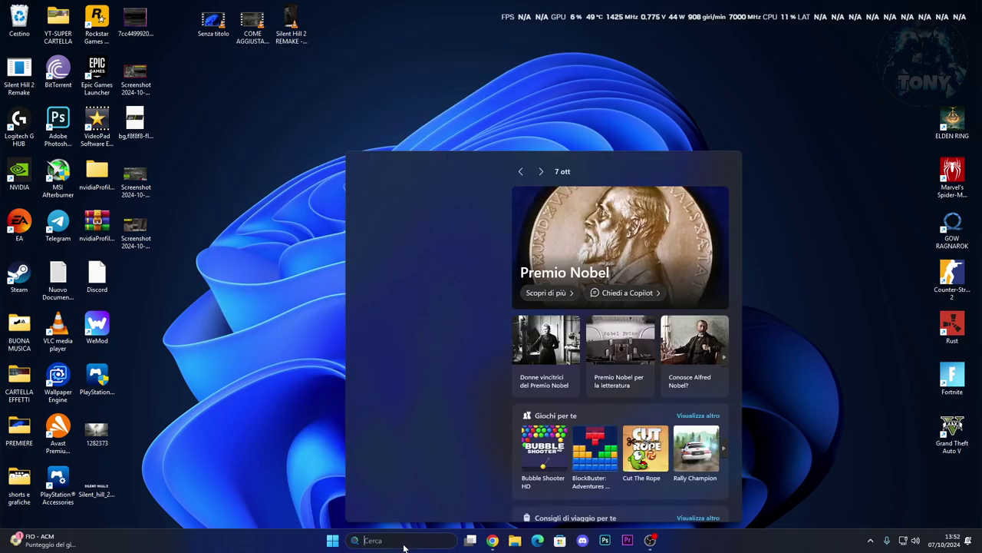
pyautogui.write('CONTR')
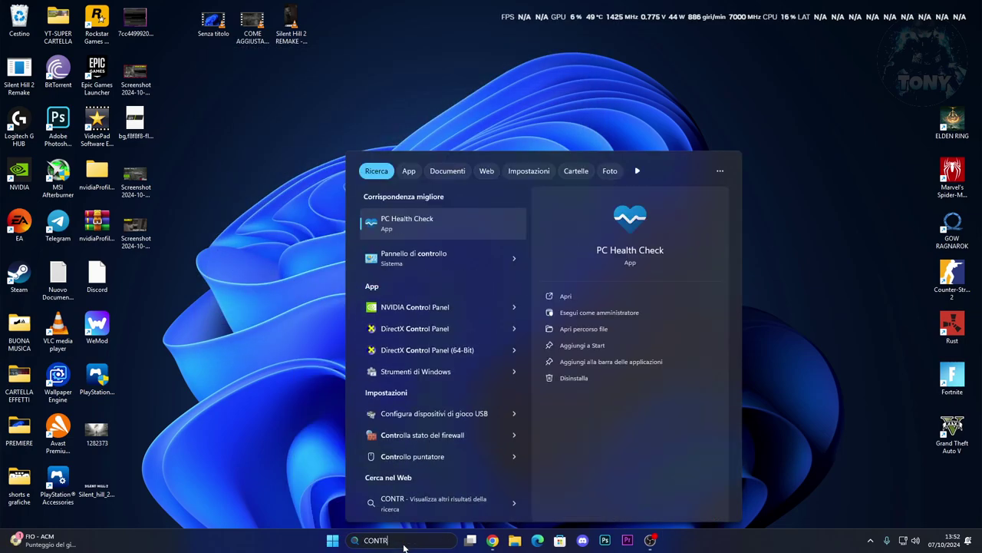
pyautogui.write('OLLER')
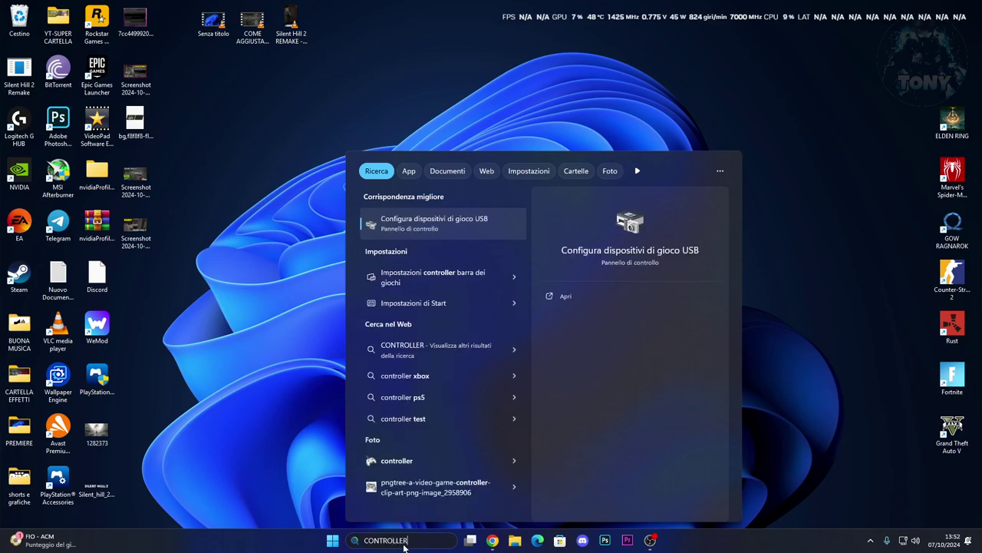
pyautogui.press('Return')
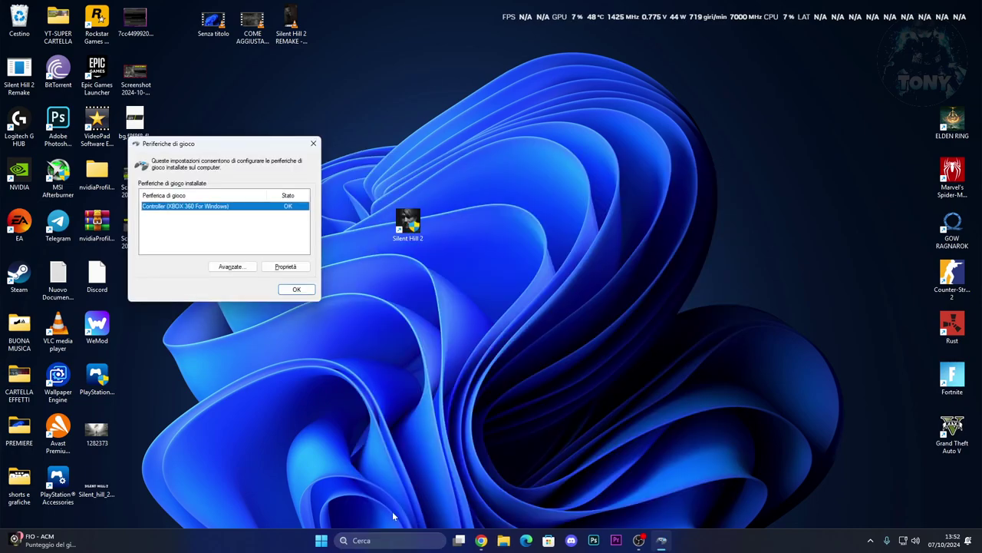
pyautogui.moveTo(217, 145); pyautogui.dragTo(494, 160)
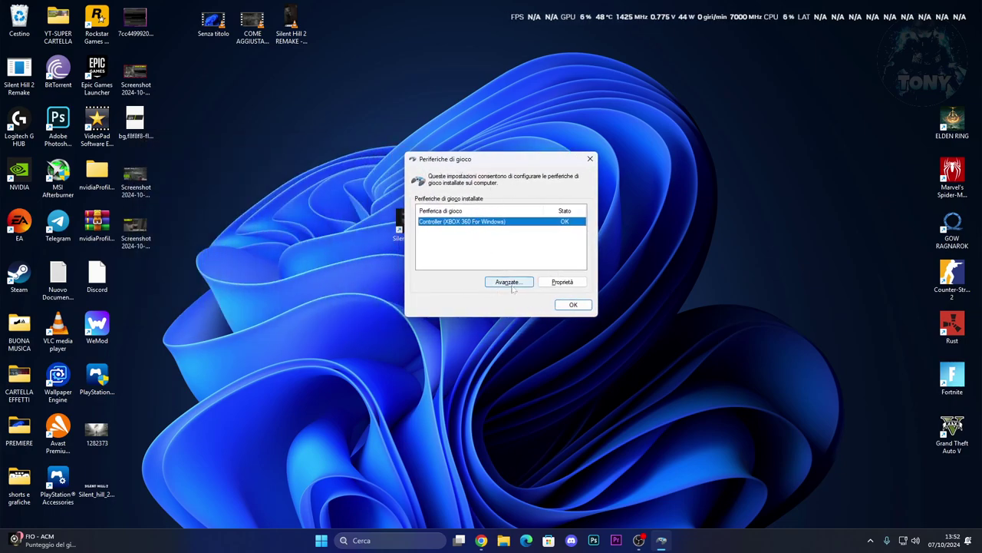
# Set Controller (XBOX 360 For Windows) as the preferred device in the advanced game controller settings.
pyautogui.click(510, 283)
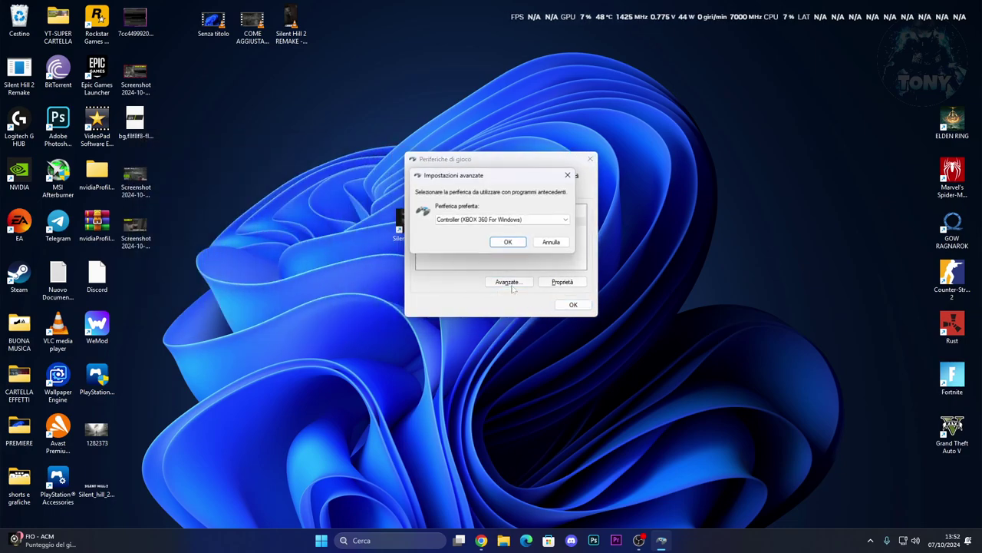
pyautogui.click(448, 220)
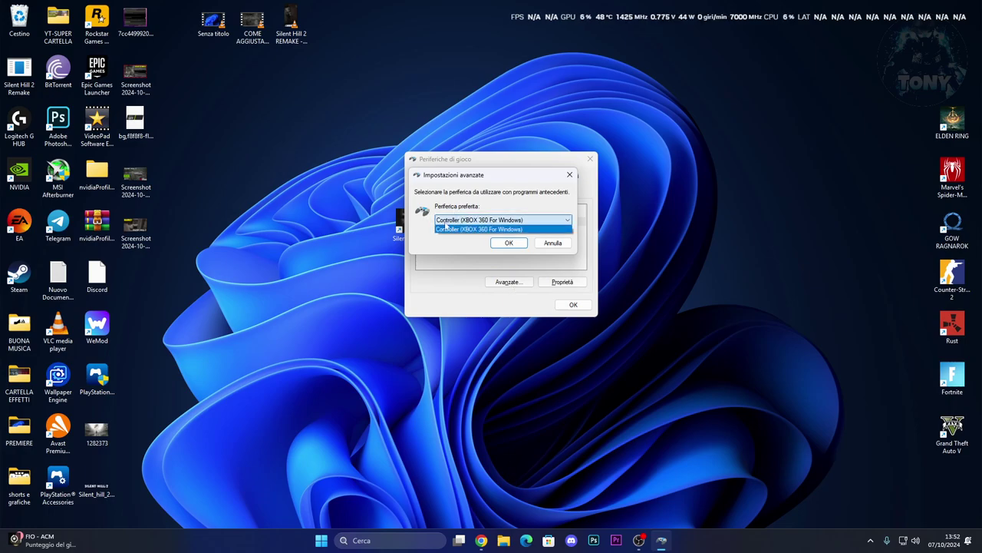
pyautogui.click(466, 220)
pyautogui.click(466, 220)
pyautogui.click(472, 229)
pyautogui.click(509, 242)
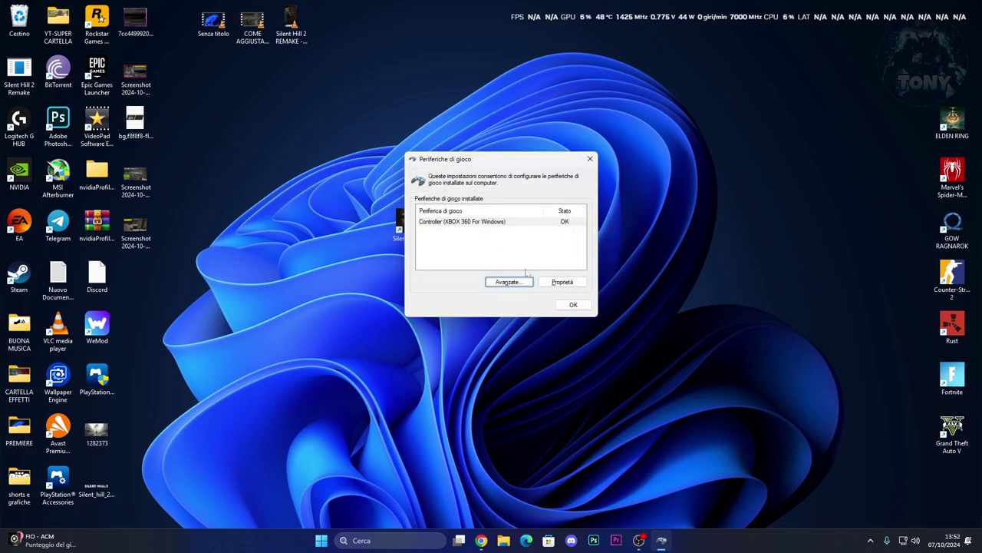
# View the Xbox 360 controller's test page for axes and buttons, and close the game controller windows.
pyautogui.click(562, 282)
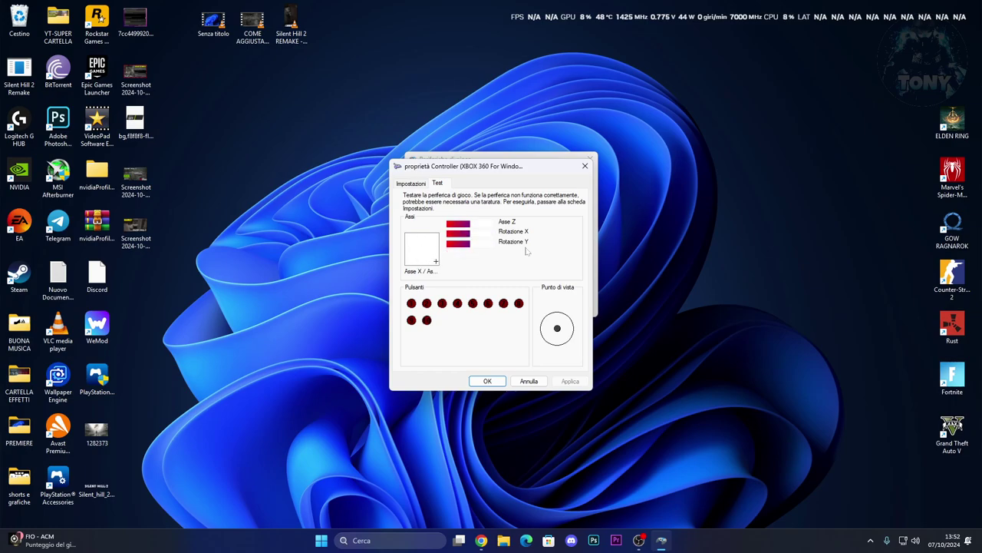
pyautogui.click(585, 166)
pyautogui.click(588, 160)
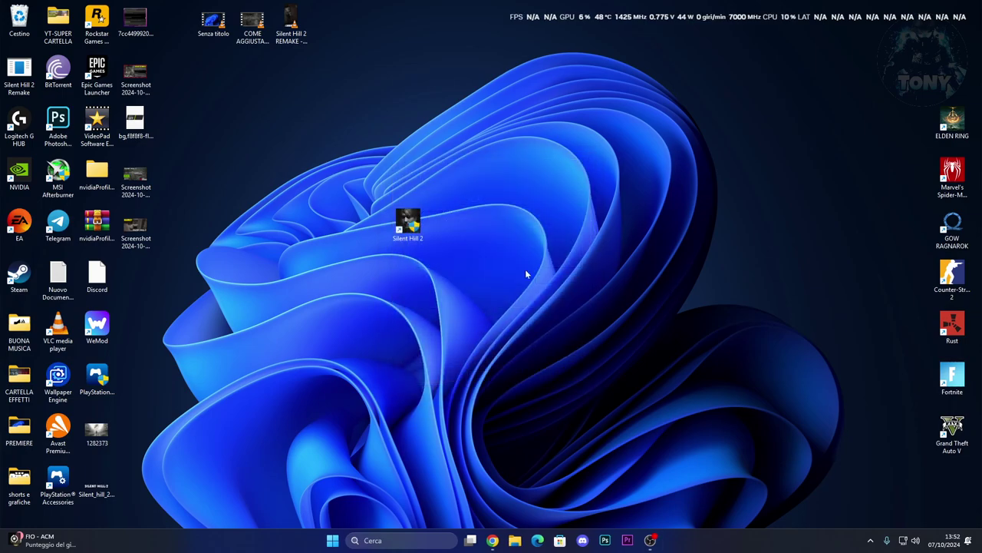
# Open Windows Update, check for available updates and close the settings window.
pyautogui.click(408, 542)
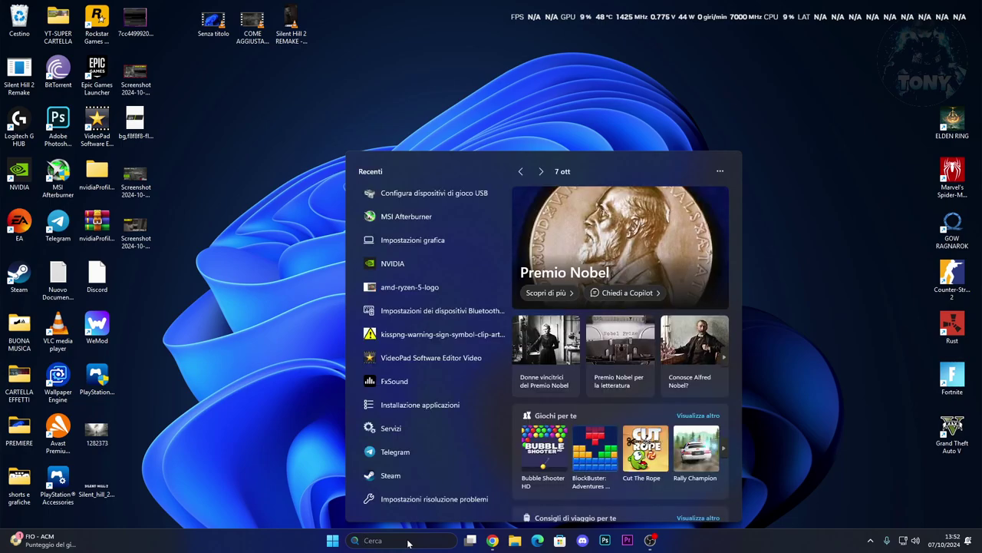
pyautogui.write('WINDOWS')
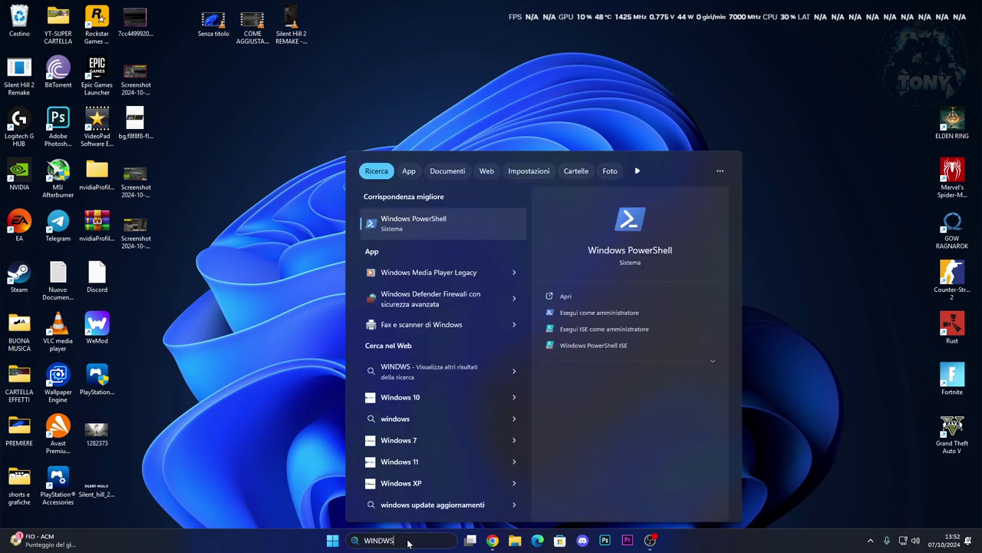
pyautogui.write(' U')
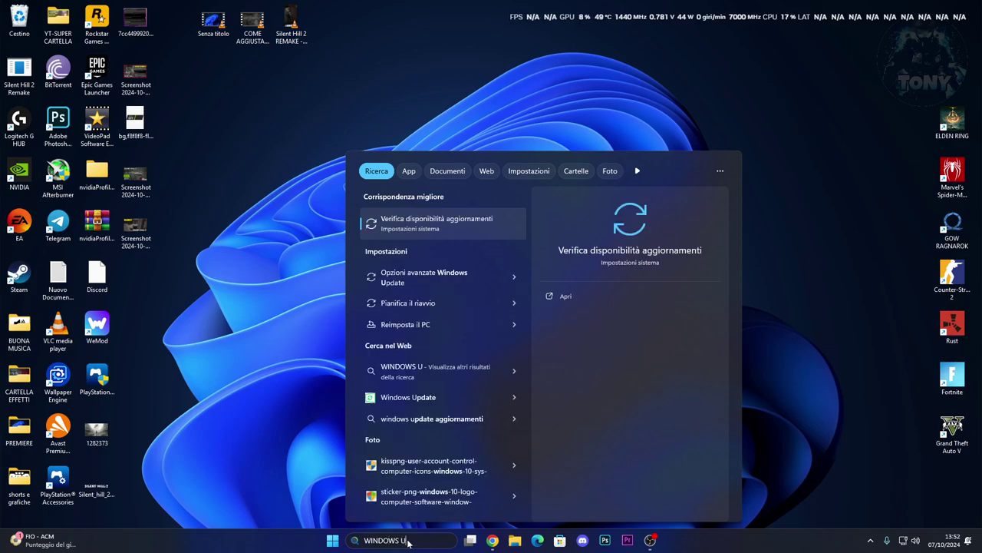
pyautogui.press('Return')
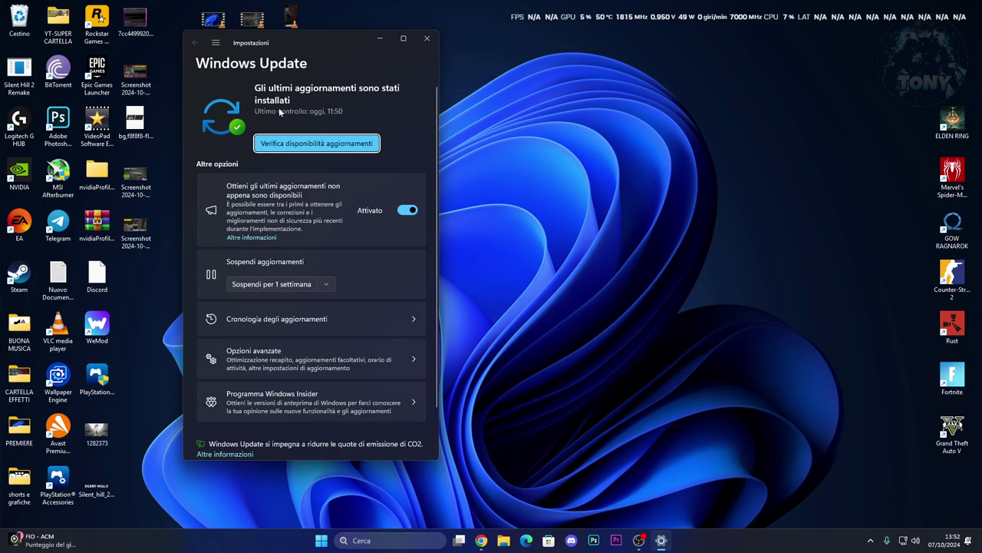
pyautogui.click(330, 142)
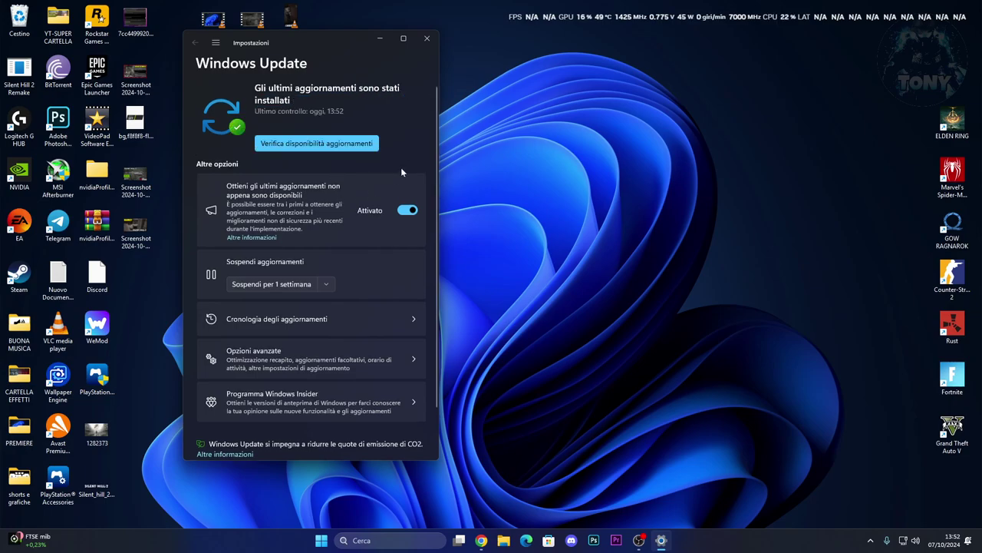
pyautogui.click(428, 39)
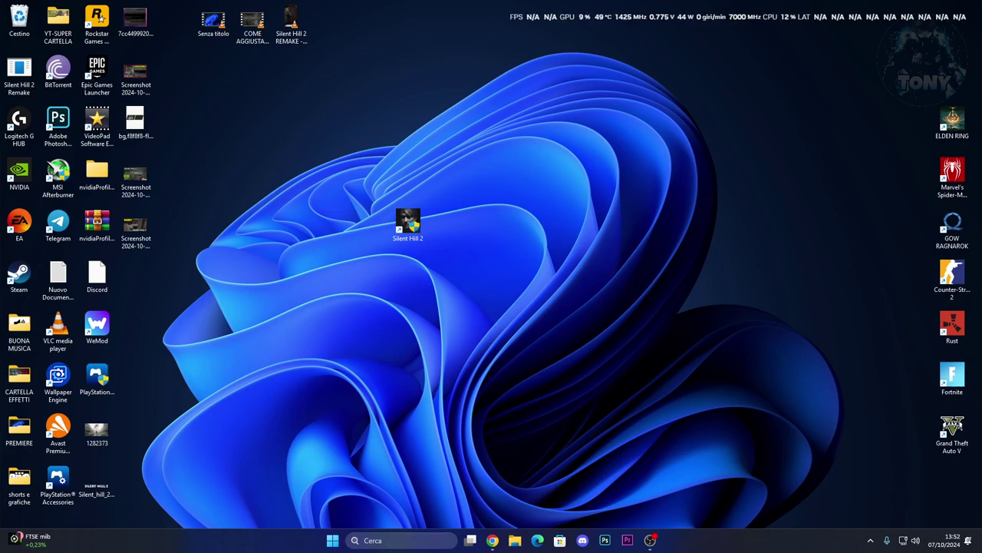
# Search Windows for "PLAYS" and open the PlayStation Accessories app.
pyautogui.click(406, 539)
pyautogui.write('PLAYS')
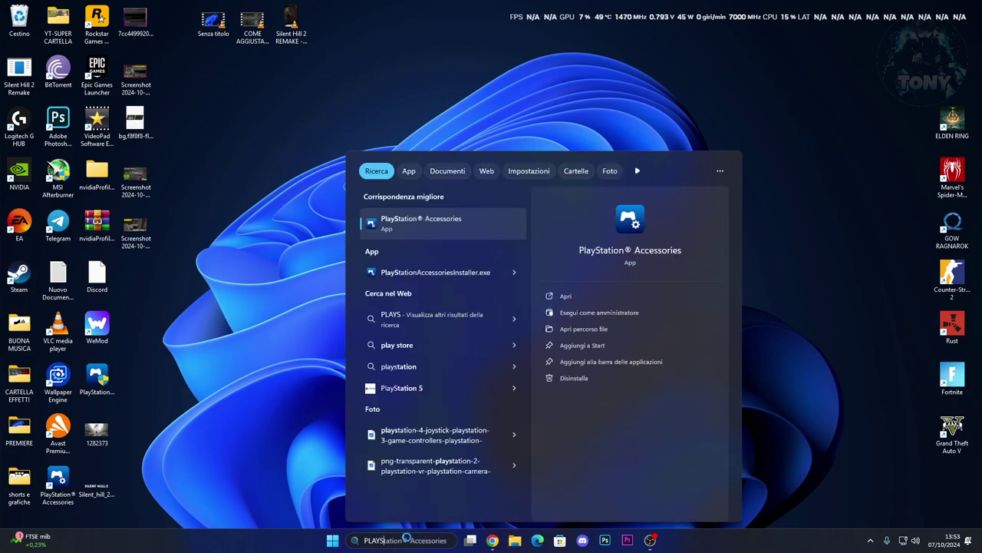
pyautogui.press('Escape')
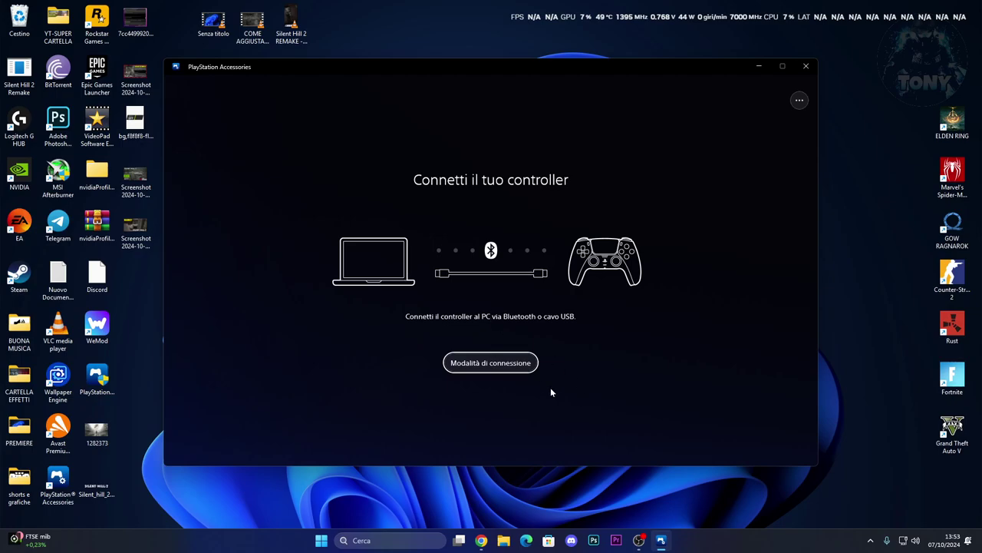
# Close PlayStation Accessories and open the Bluetooth devices settings at the list of other connected devices.
pyautogui.click(806, 66)
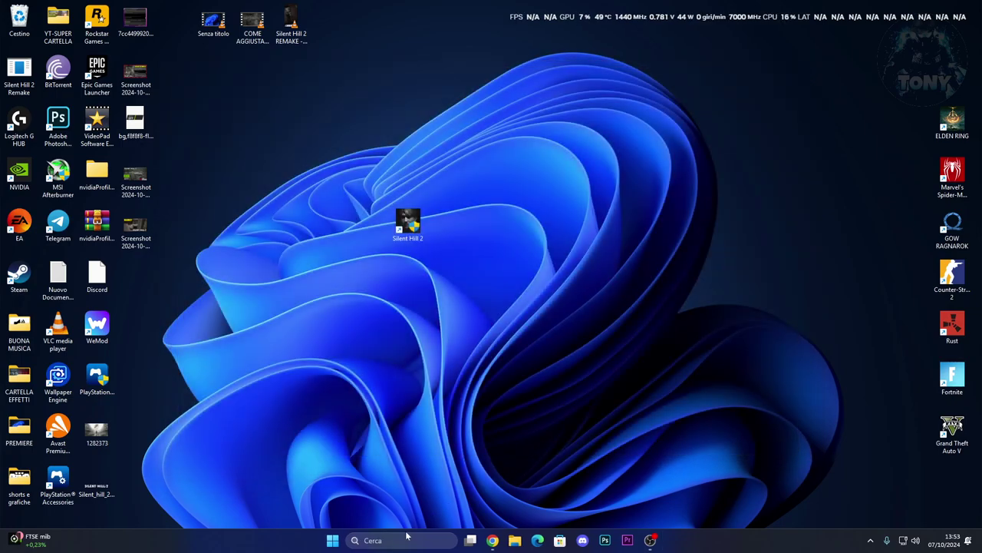
pyautogui.click(391, 540)
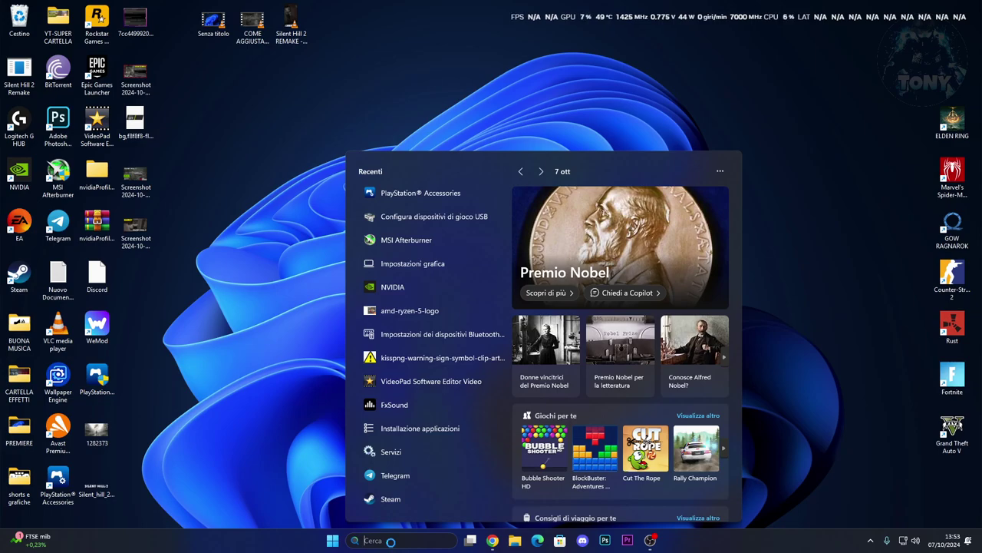
pyautogui.click(426, 339)
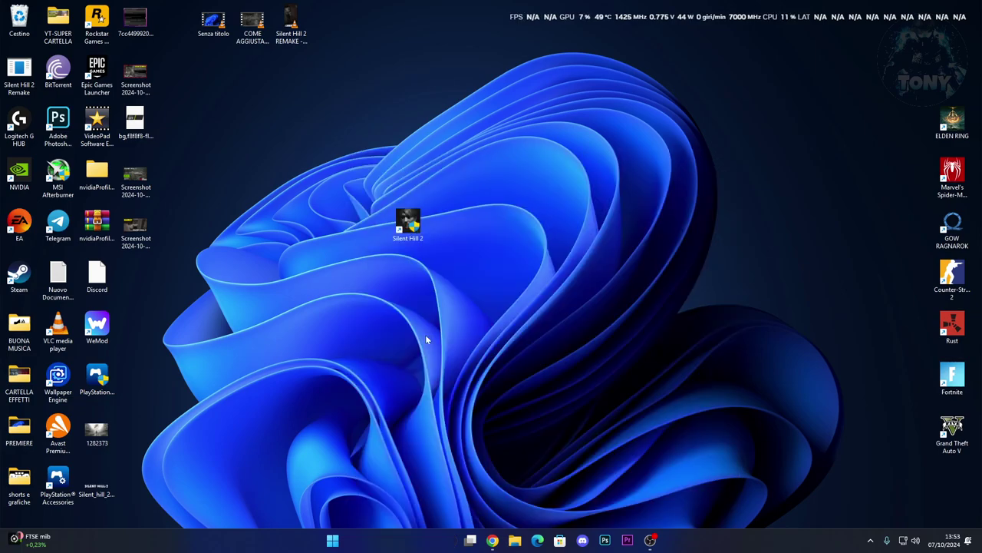
pyautogui.scroll(-5, 346, 311)
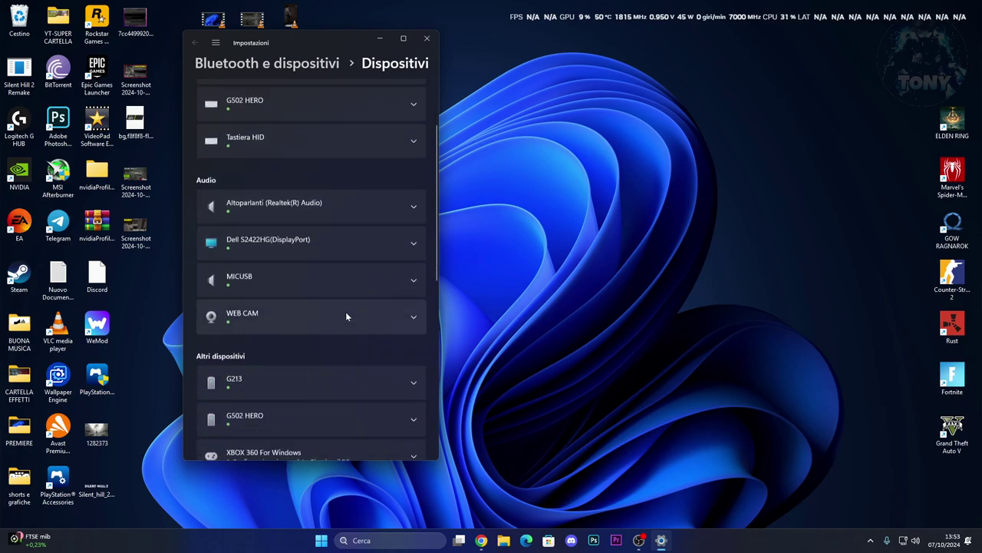
# Remove the XBOX 360 For Windows controller from the other devices, and close the settings window.
pyautogui.click(410, 270)
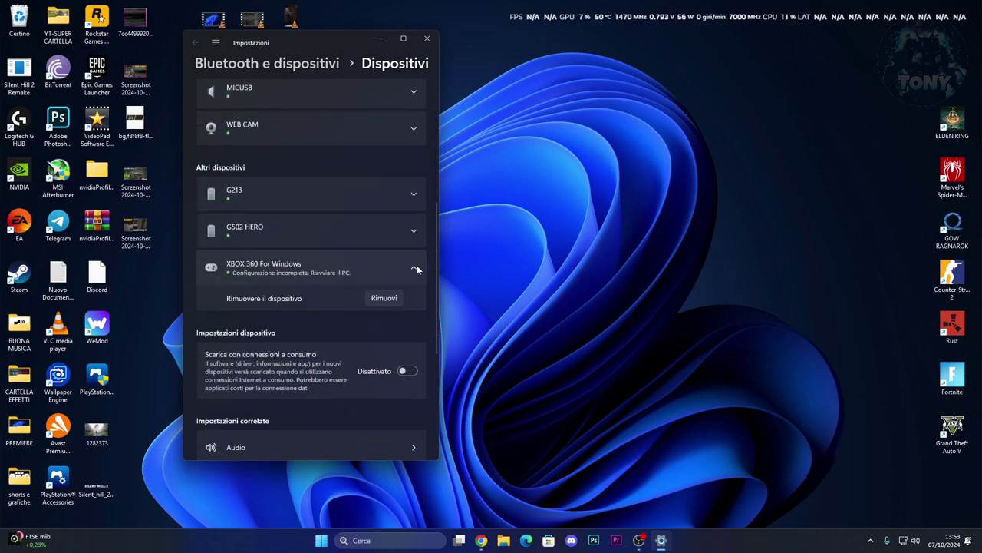
pyautogui.click(380, 299)
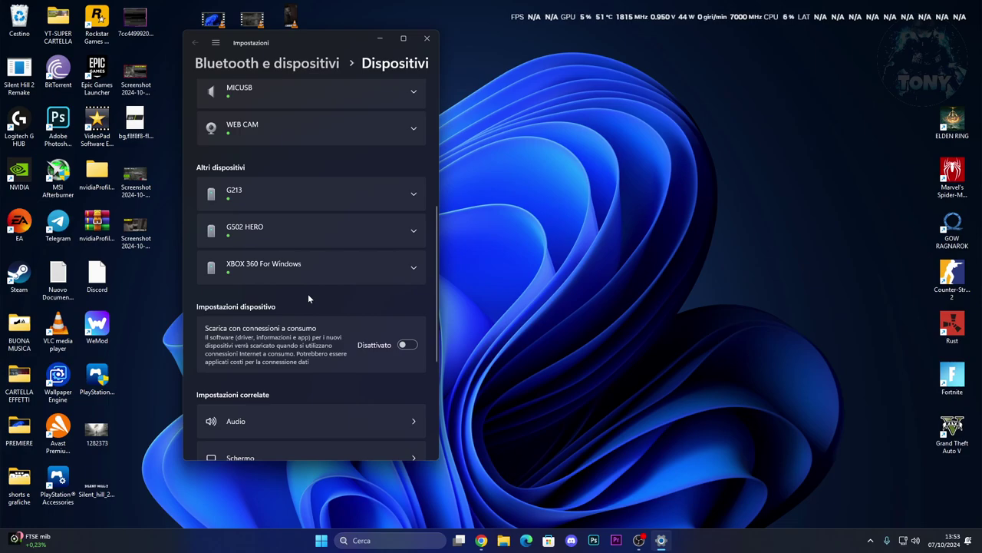
pyautogui.click(428, 38)
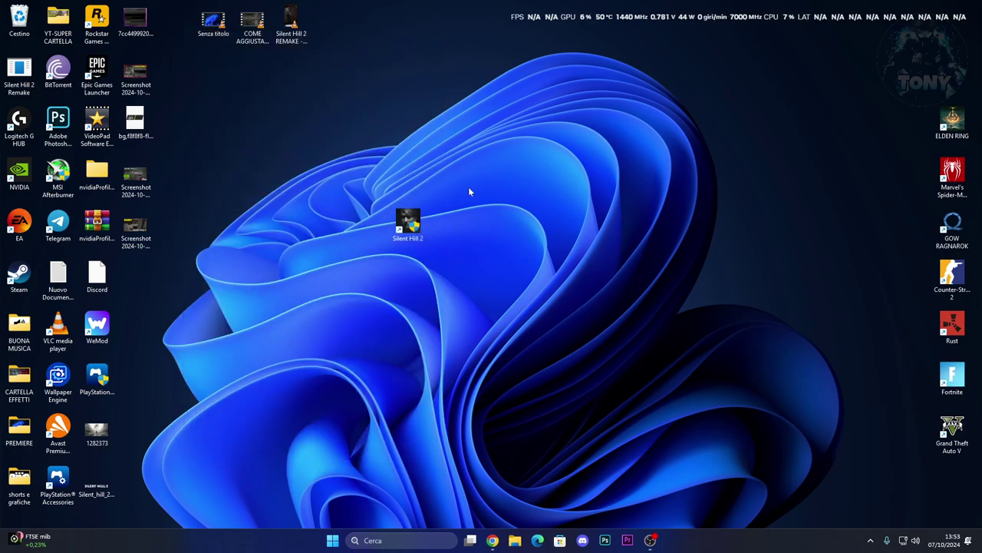
# Run the Silent Hill 2 desktop shortcut as administrator, allowing it through SmartScreen, and continue past the game's content warning.
pyautogui.moveTo(409, 224); pyautogui.dragTo(485, 287)
pyautogui.rightClick(490, 278)
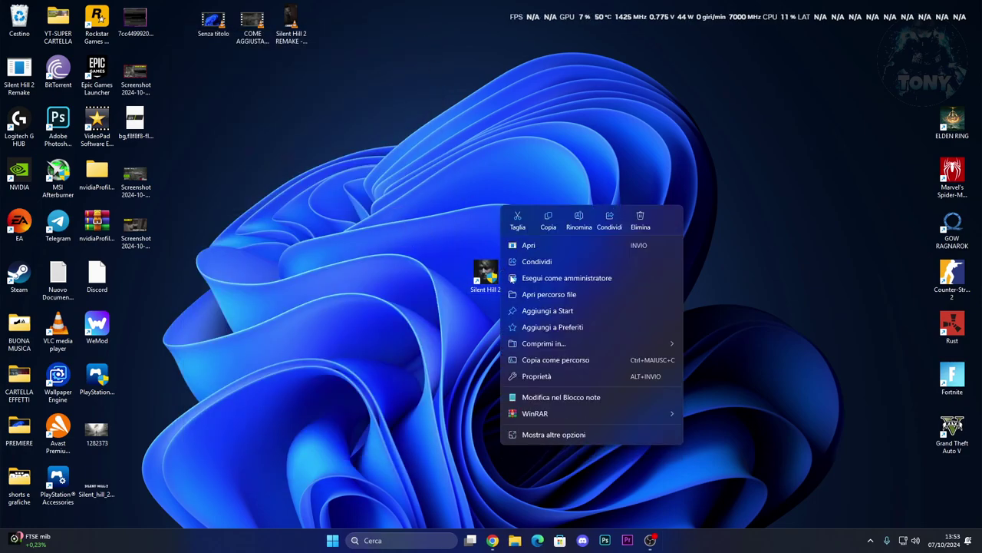
pyautogui.click(566, 281)
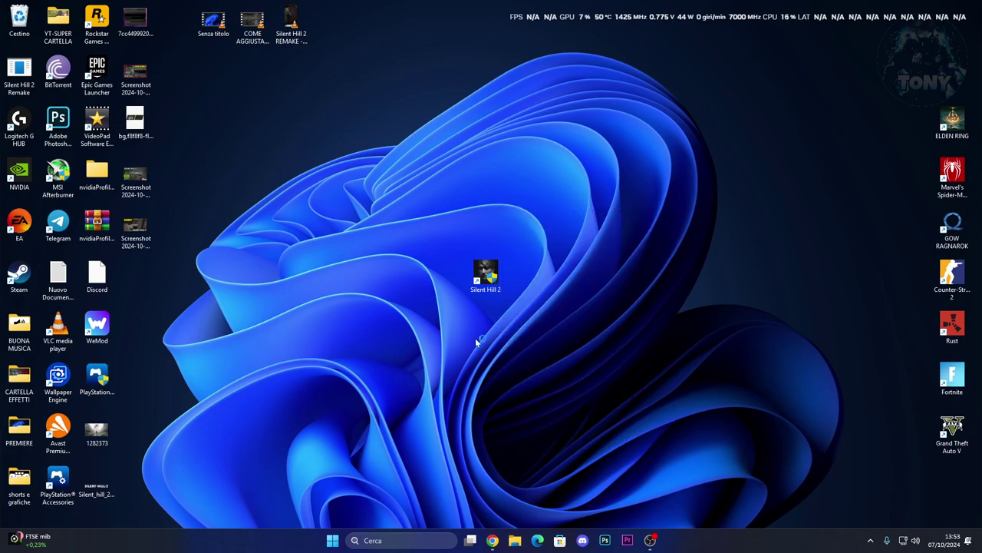
pyautogui.click(399, 254)
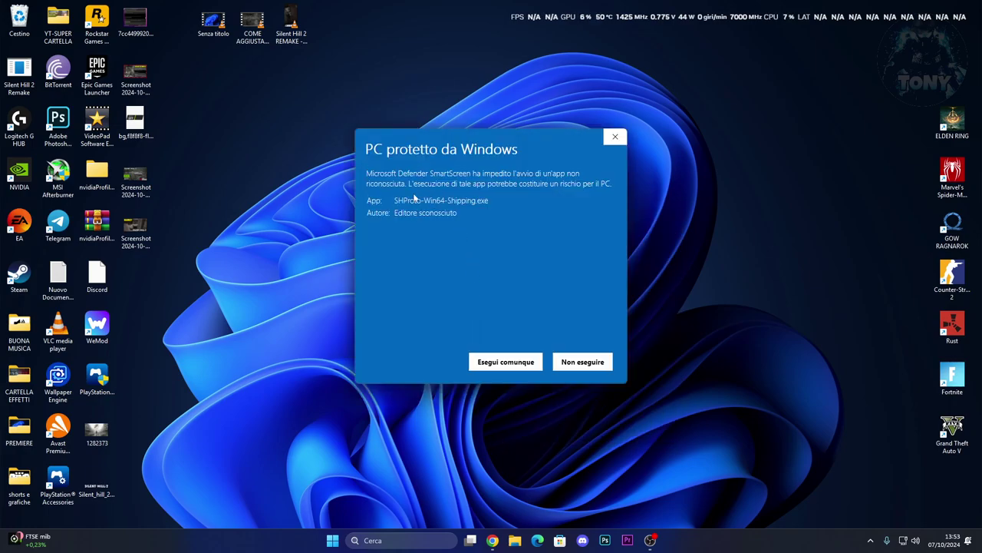
pyautogui.click(499, 365)
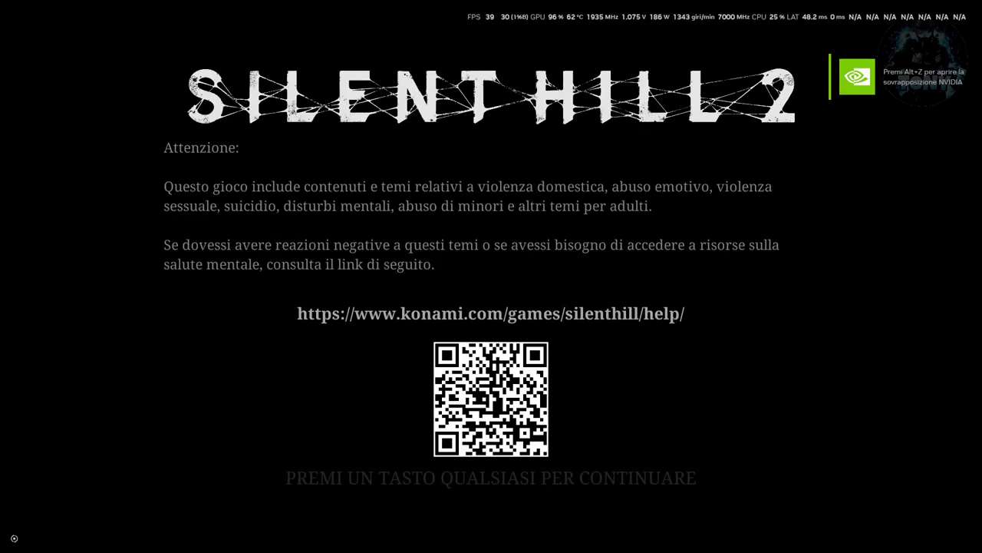
pyautogui.press('Return')
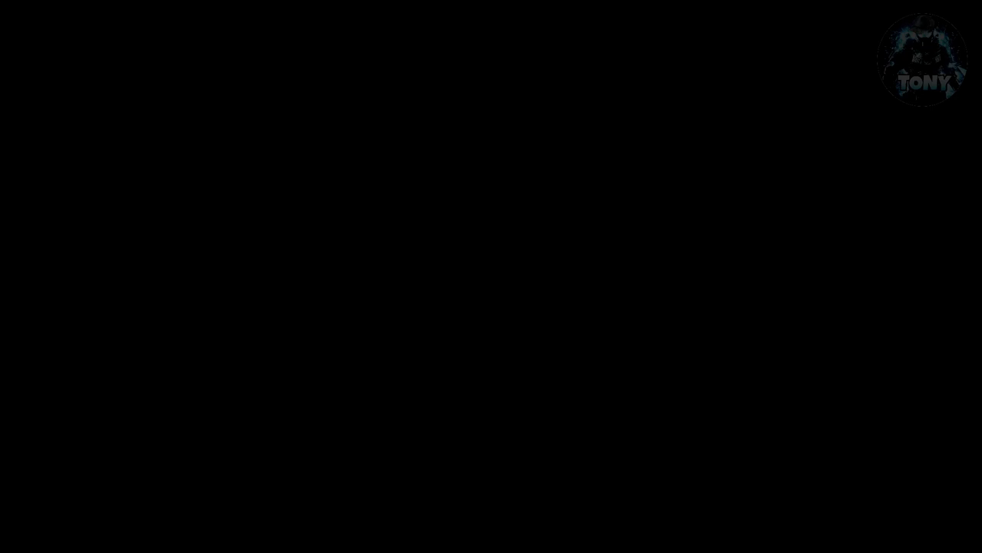